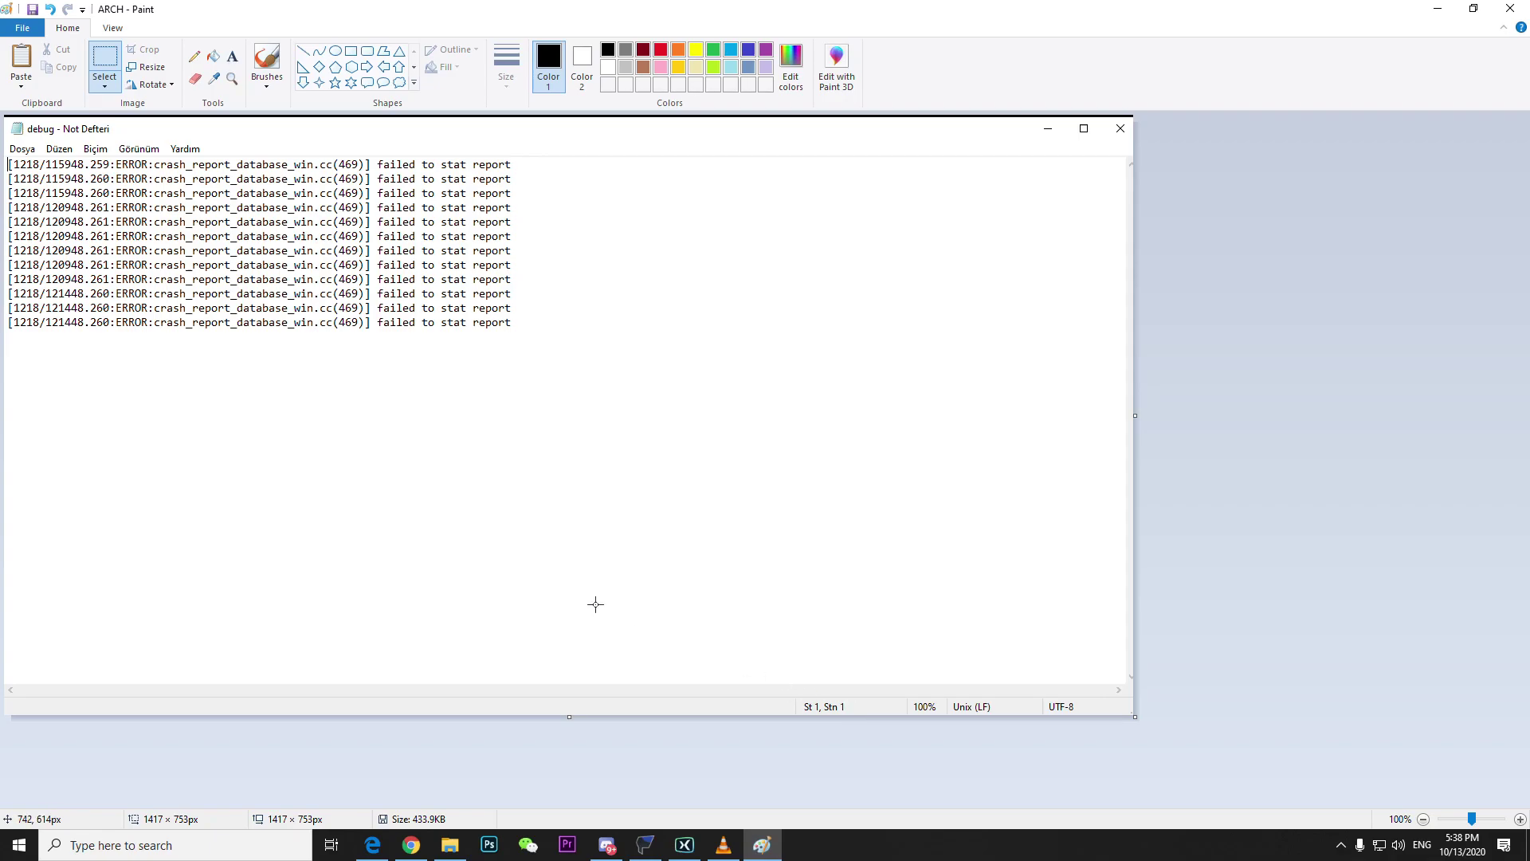
Set the brush to its thickest size and stroke a black curve around the crash_report lines.
{"action": "left_click", "coordinate": [266, 60]}
{"action": "left_click", "coordinate": [506, 71]}
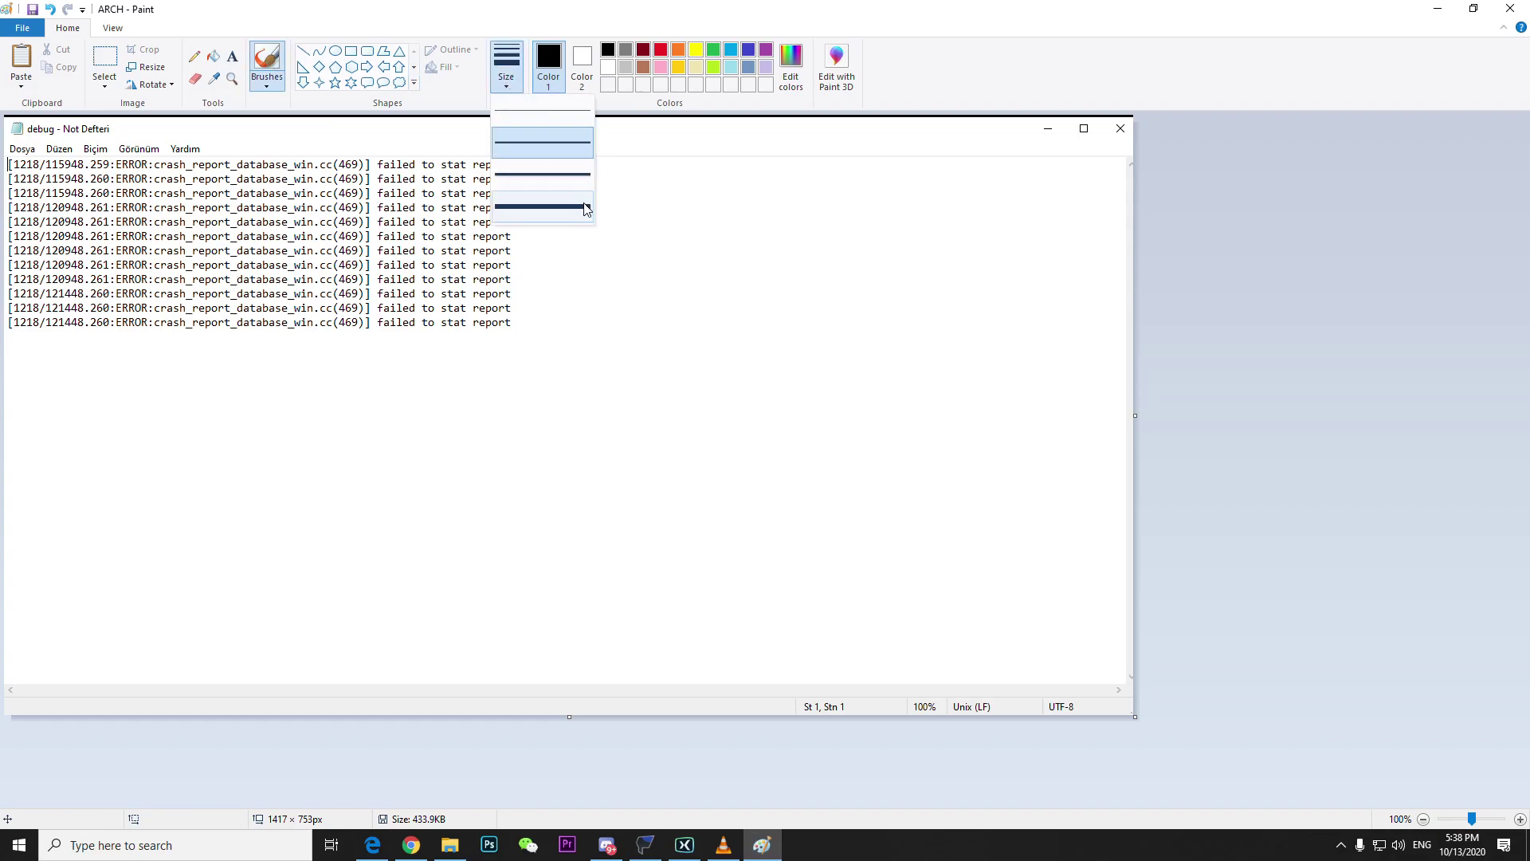
{"action": "left_click", "coordinate": [542, 206]}
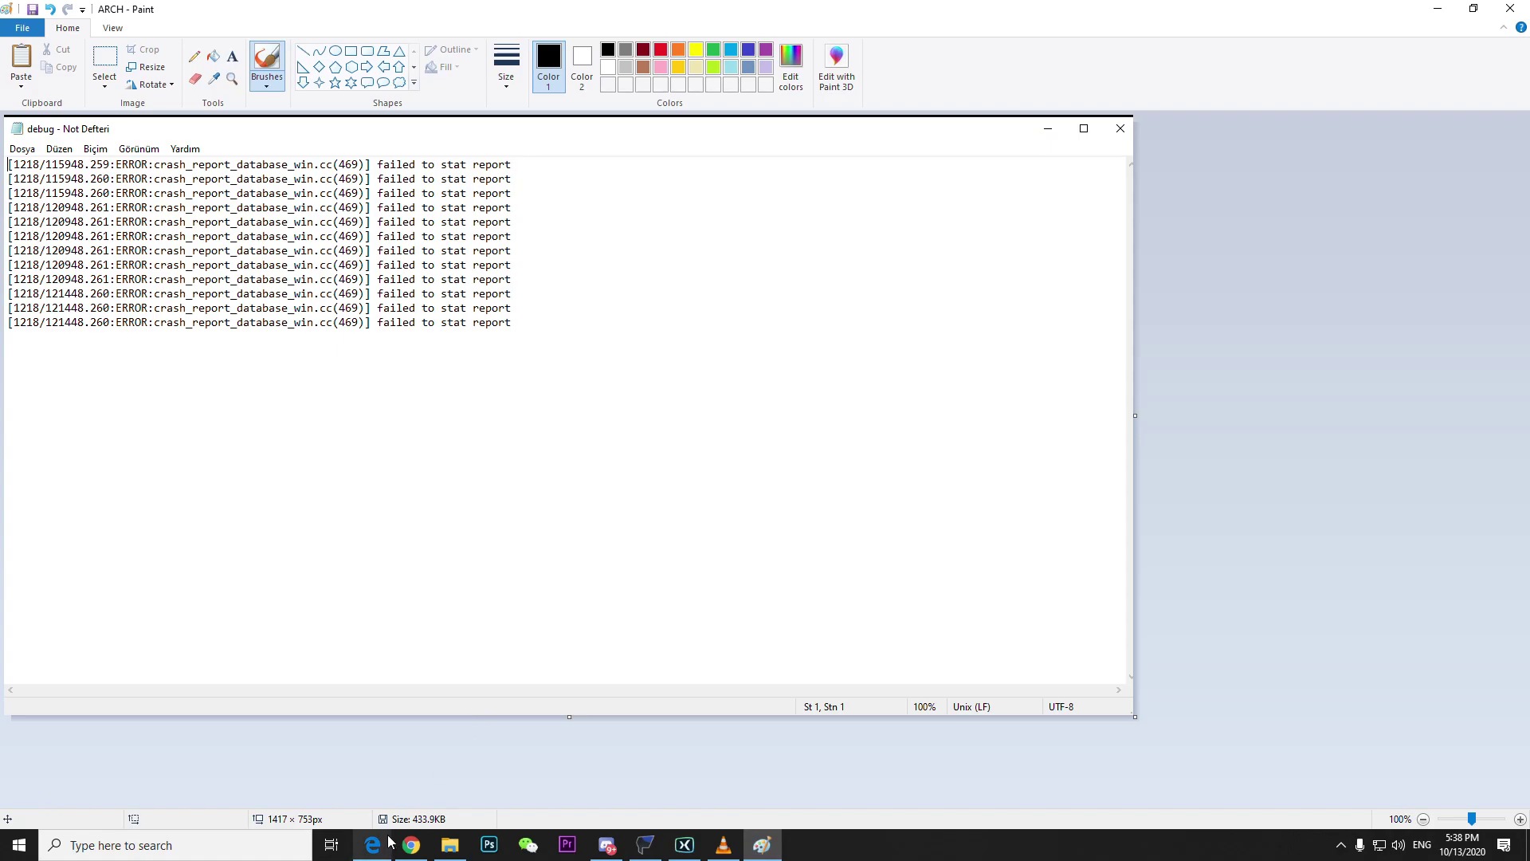
{"action": "mouse_move", "coordinate": [372, 845]}
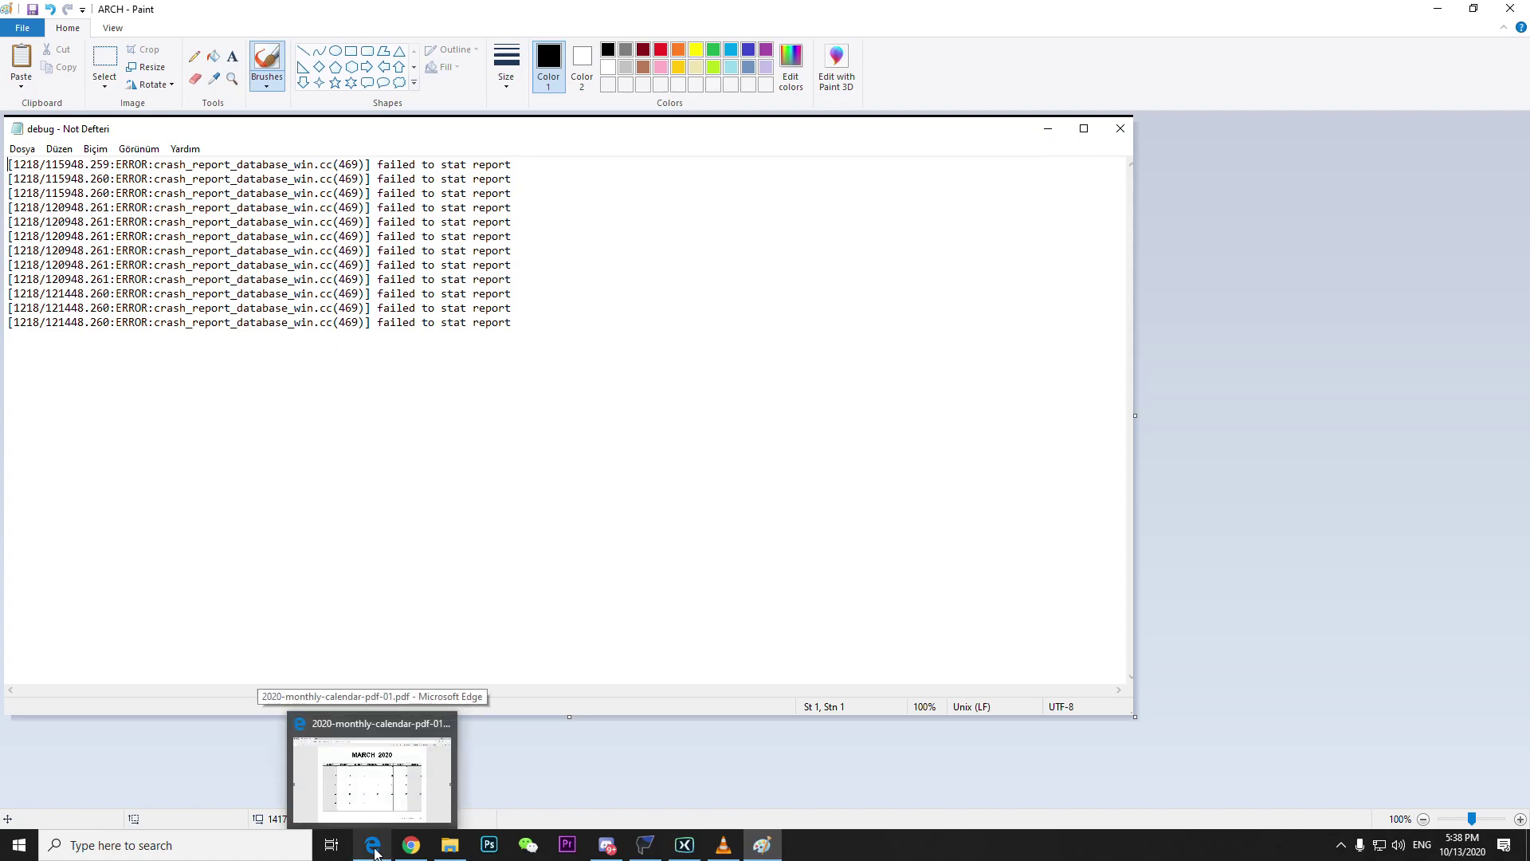
{"action": "mouse_move", "coordinate": [554, 299]}
{"action": "left_mouse_down"}
{"action": "mouse_move", "coordinate": [325, 456]}
{"action": "mouse_move", "coordinate": [452, 120]}
{"action": "left_mouse_up"}
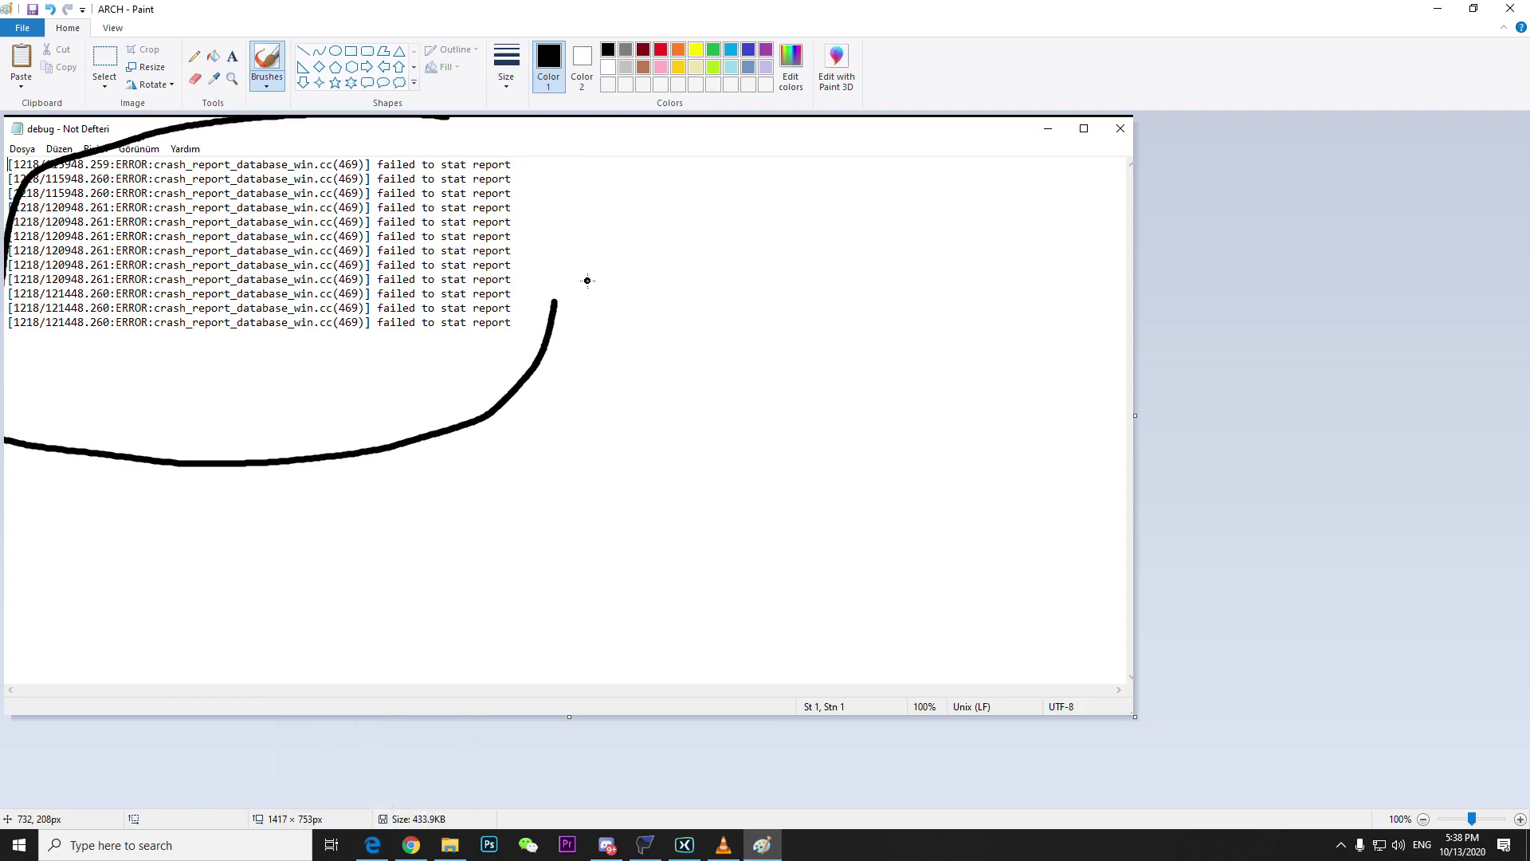